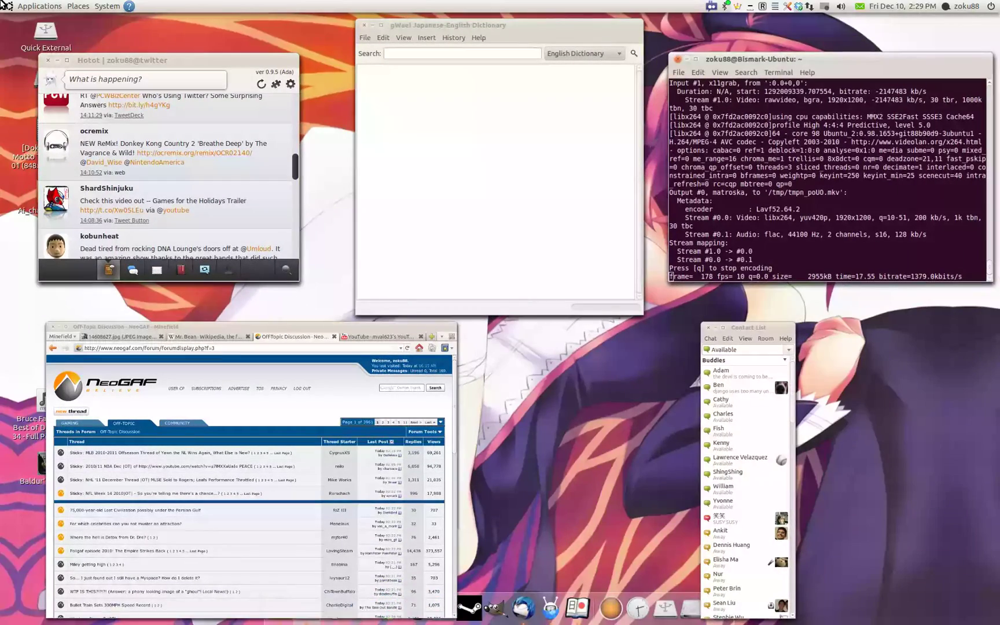
# Step: Pick the gWaei window from the overview, then raise the browser and the terminal
pyautogui.click(468, 164)
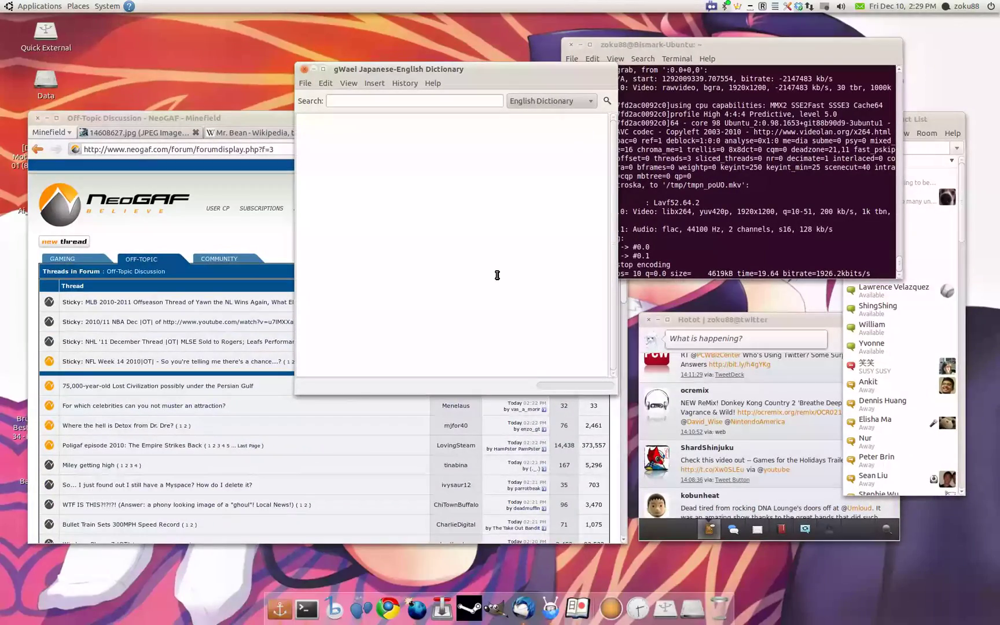
pyautogui.click(437, 407)
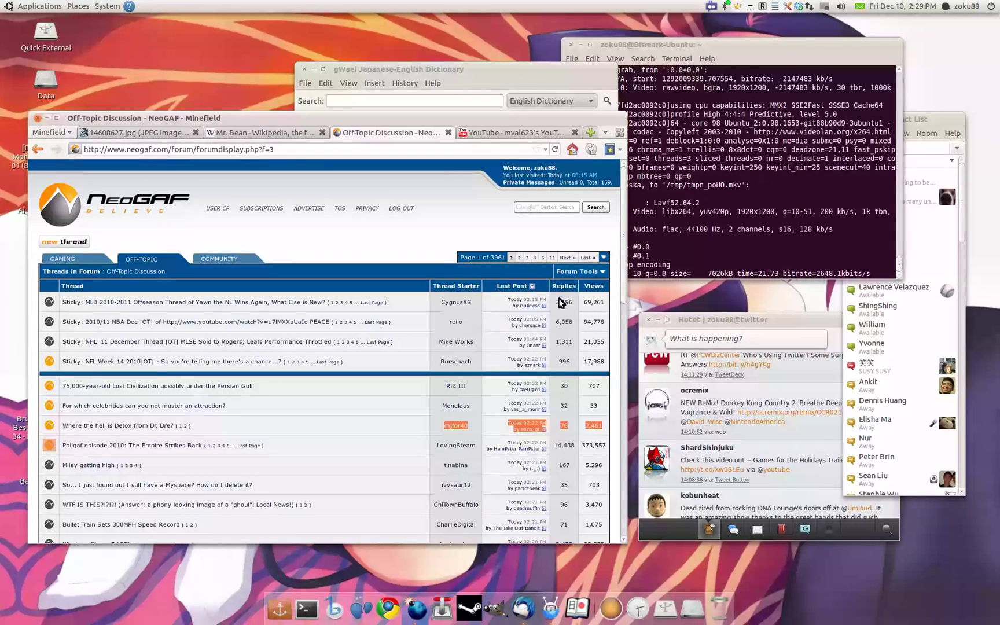
pyautogui.click(735, 207)
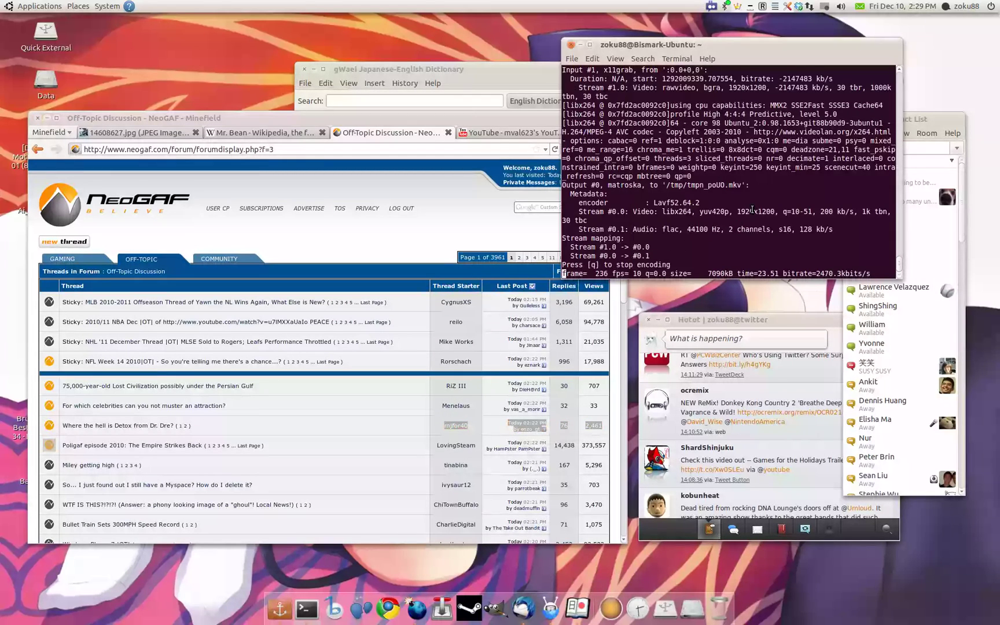
# Step: Open a second terminal tab, erase the partial 'comp', and move the Minefield browser right
pyautogui.hotkey('ctrl', 'shift', 't')
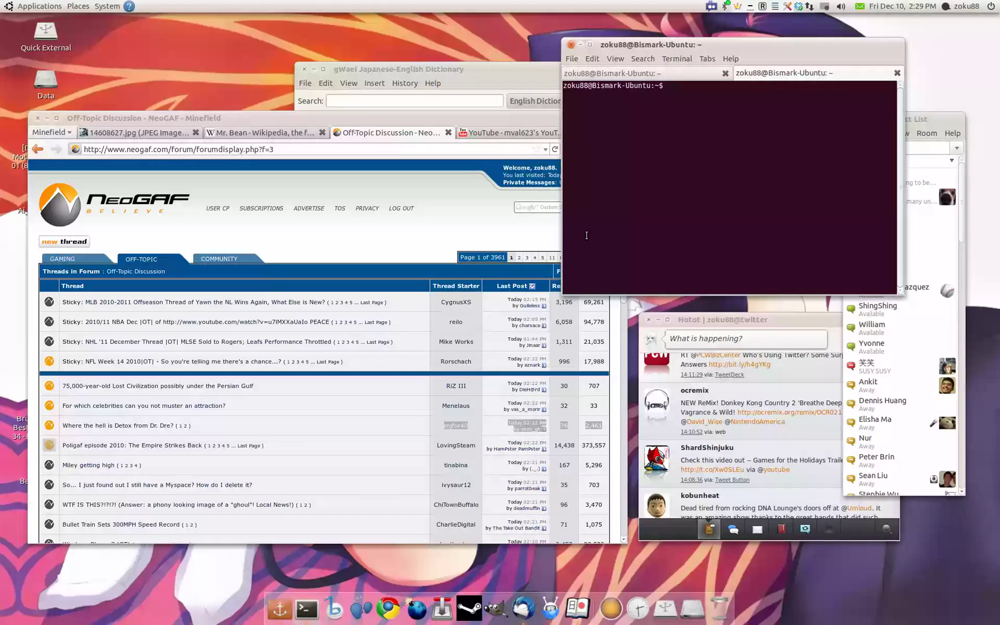
pyautogui.write('comp')
pyautogui.press('BackSpace')
pyautogui.press('BackSpace')
pyautogui.press('BackSpace')
pyautogui.press('BackSpace')
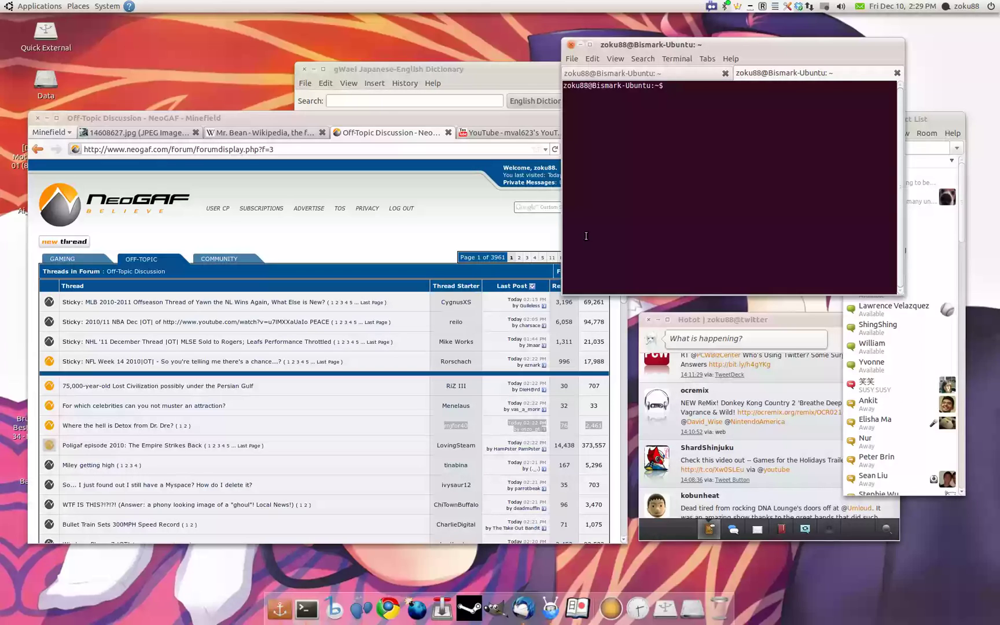
pyautogui.moveTo(112, 118)
pyautogui.mouseDown()
pyautogui.moveTo(135, 122)
pyautogui.moveTo(133, 84)
pyautogui.mouseUp()
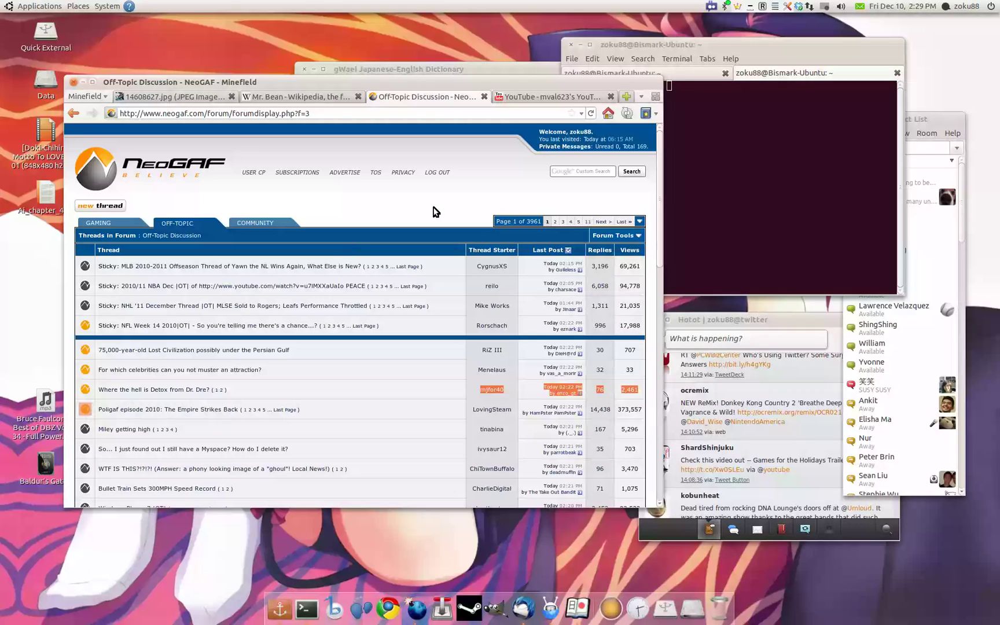
pyautogui.click(816, 227)
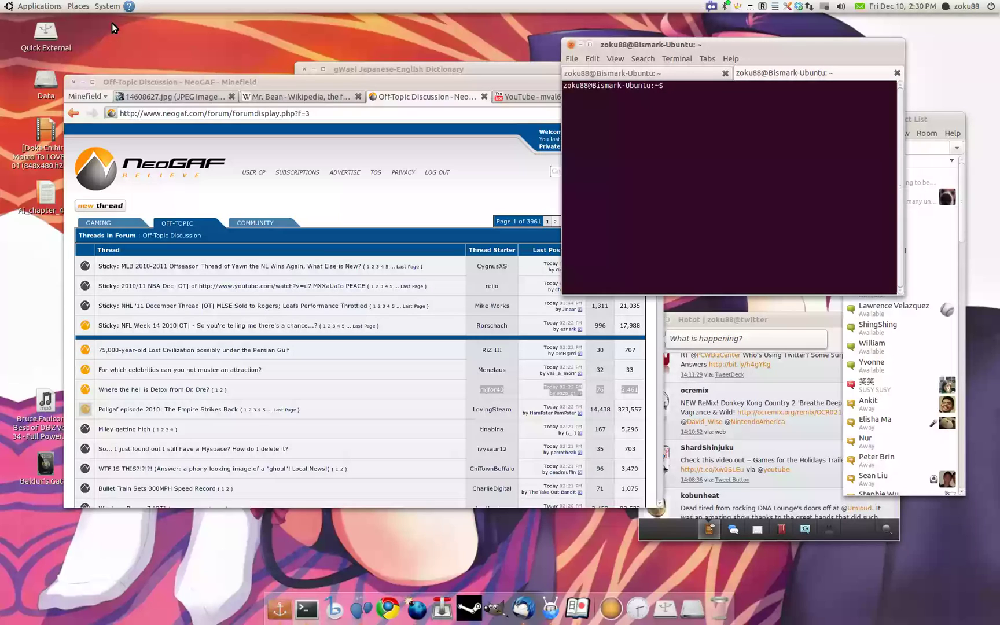
pyautogui.click(715, 86)
pyautogui.write('as')
pyautogui.write('udo in')
pyautogui.press('BackSpace')
pyautogui.press('BackSpace')
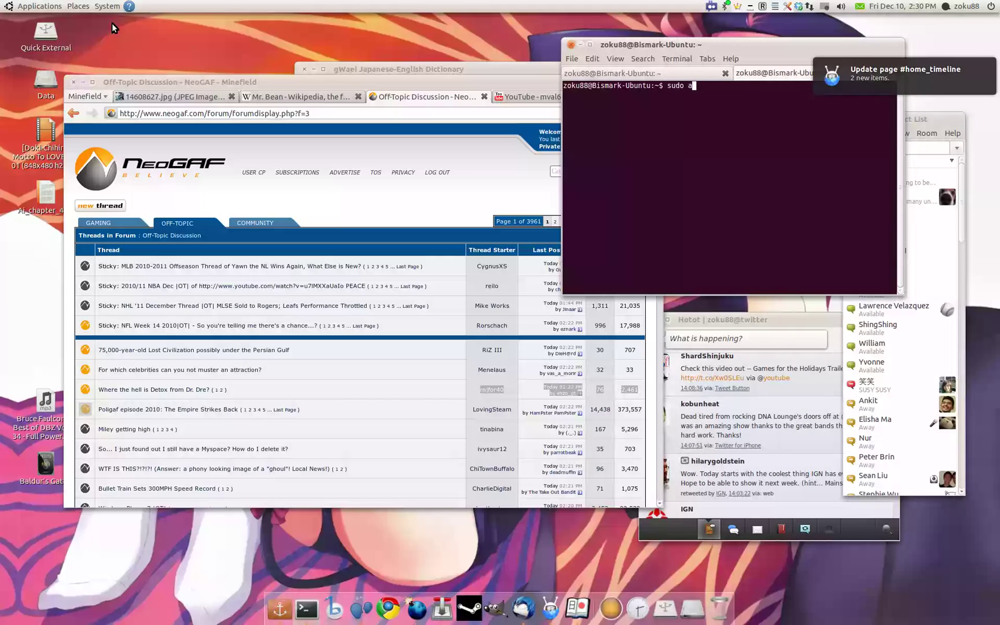
pyautogui.write('apt-get install compiz')
pyautogui.press('BackSpace')
pyautogui.press('BackSpace')
pyautogui.press('BackSpace')
pyautogui.press('BackSpace')
pyautogui.press('BackSpace')
pyautogui.press('BackSpace')
pyautogui.press('BackSpace')
pyautogui.press('BackSpace')
pyautogui.press('BackSpace')
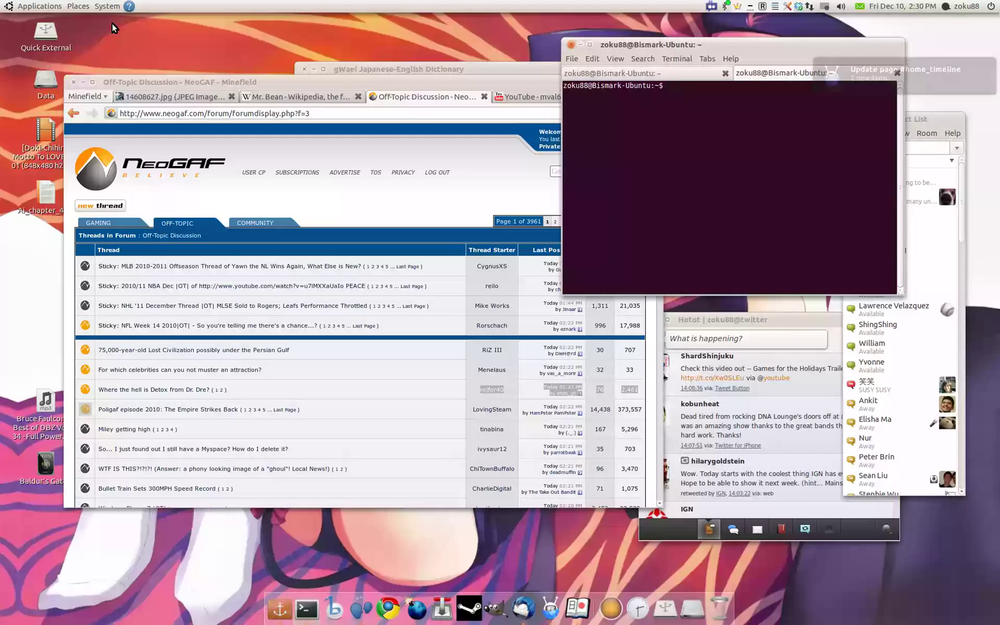
pyautogui.click(107, 7)
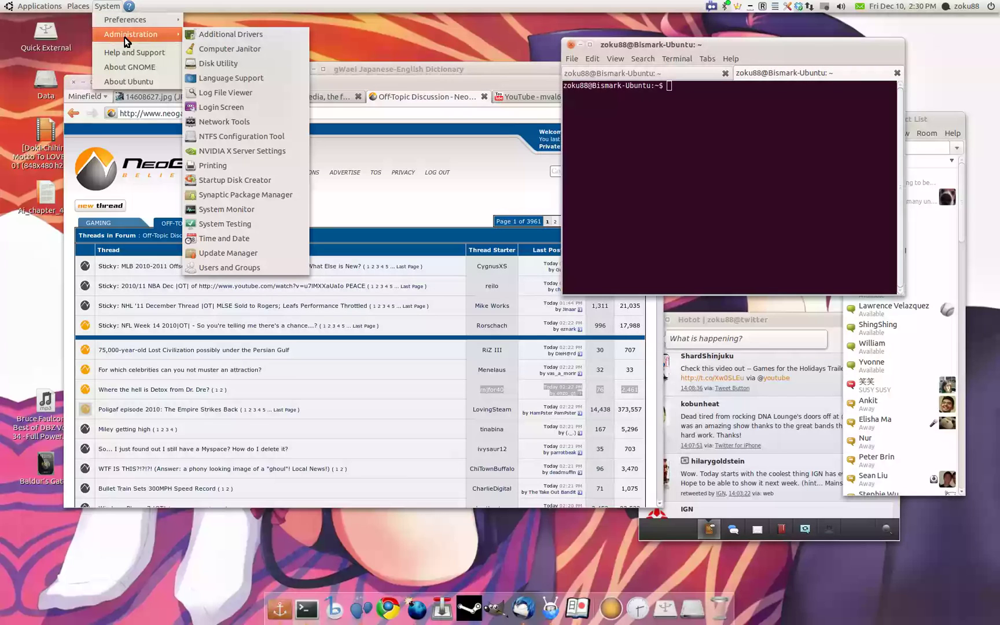
pyautogui.moveTo(125, 19)
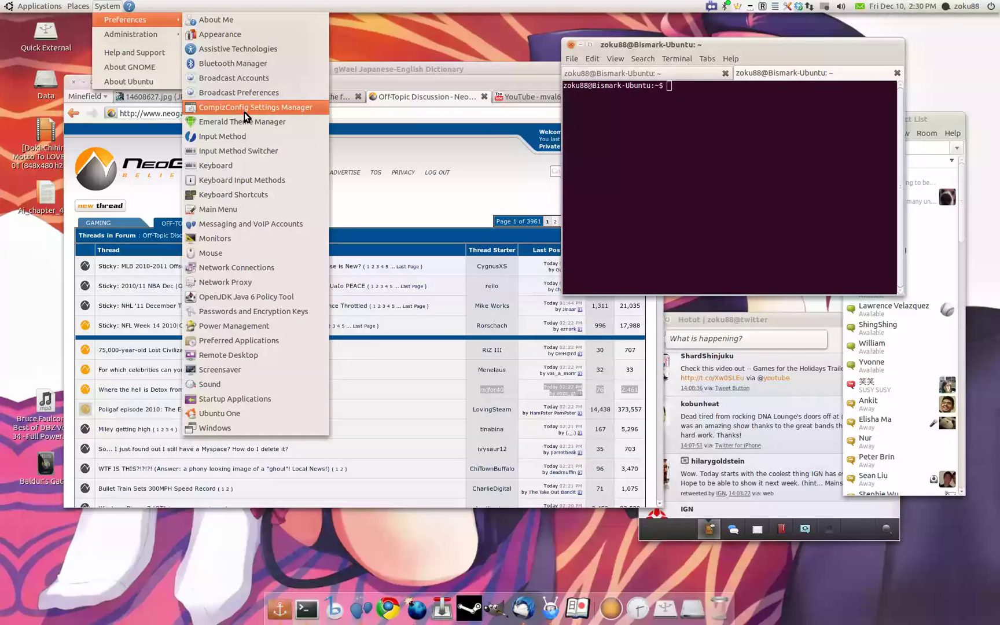
pyautogui.click(776, 165)
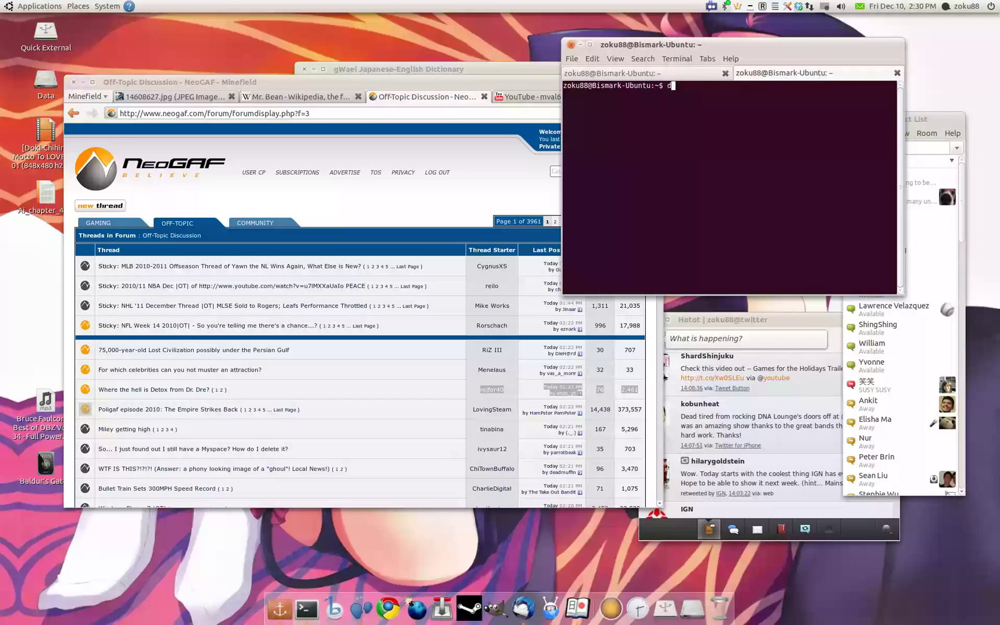
pyautogui.write('sudo apt-get install ')
pyautogui.write('compiz')
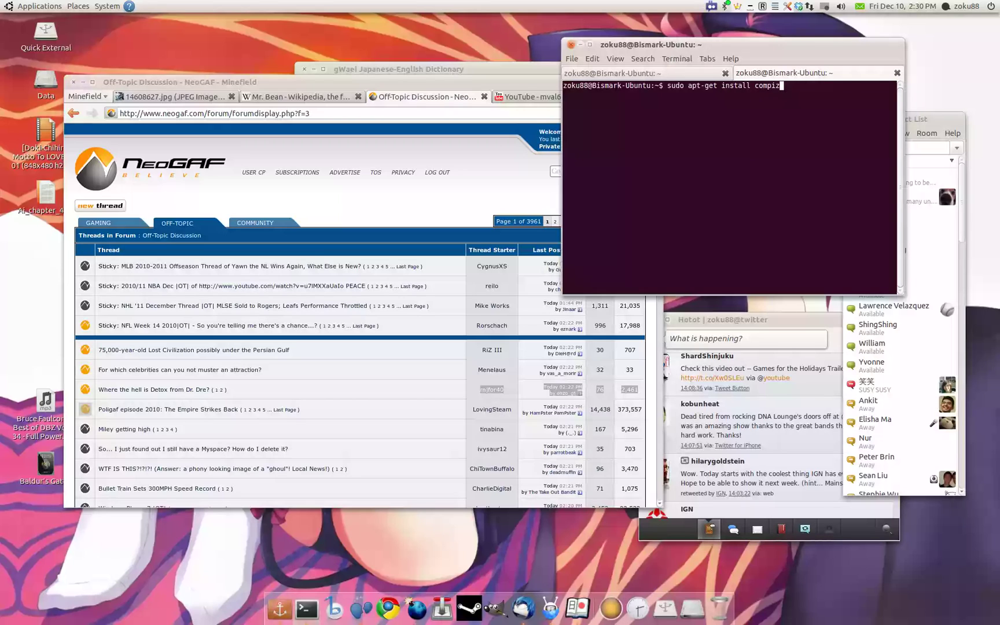
pyautogui.write('config-se')
# Step: Run sudo apt-get install compizconfig-settings-manager and enter the sudo password
pyautogui.press('Tab')
pyautogui.press('Return')
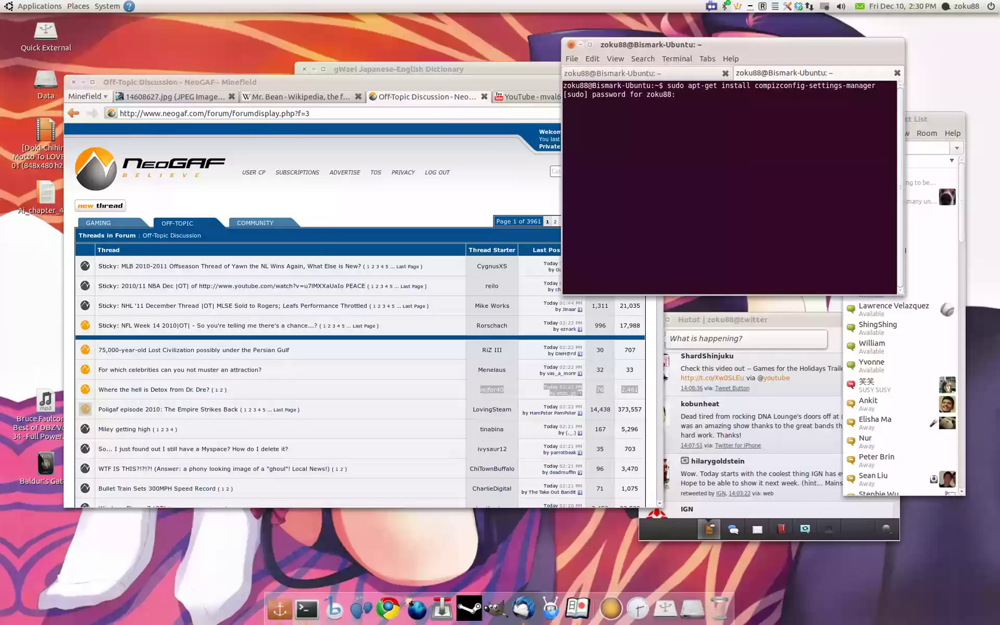
pyautogui.press('Return')
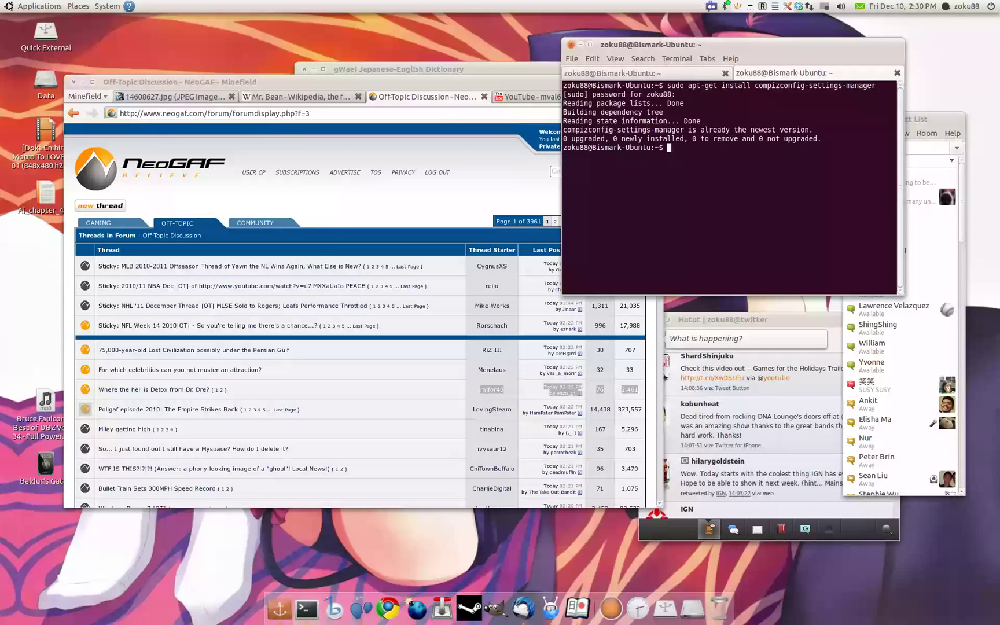
# Step: Launch CompizConfig Settings Manager from System > Preferences and centre its window
pyautogui.click(107, 6)
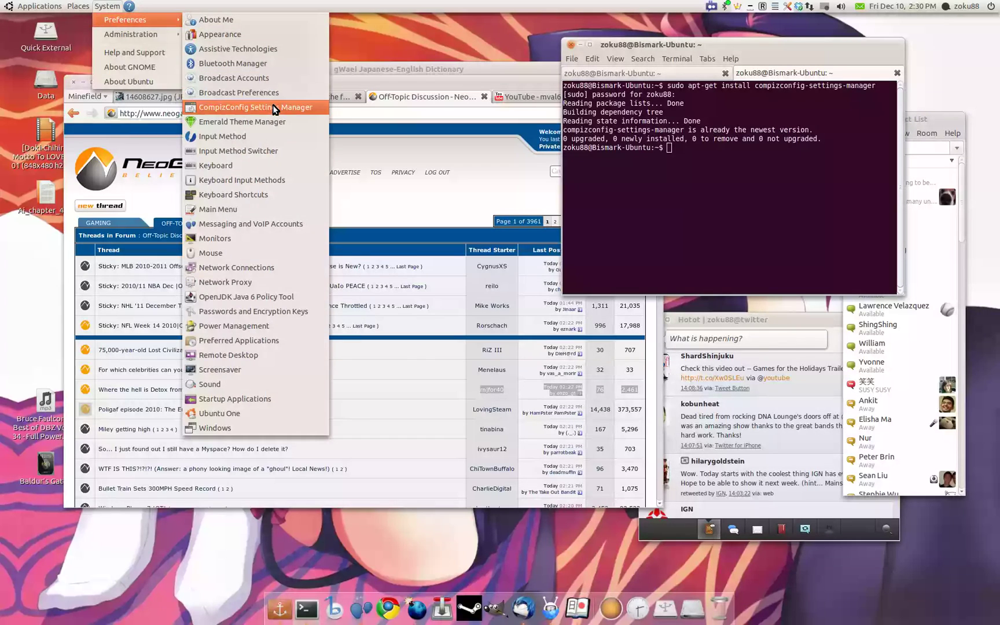
pyautogui.click(258, 100)
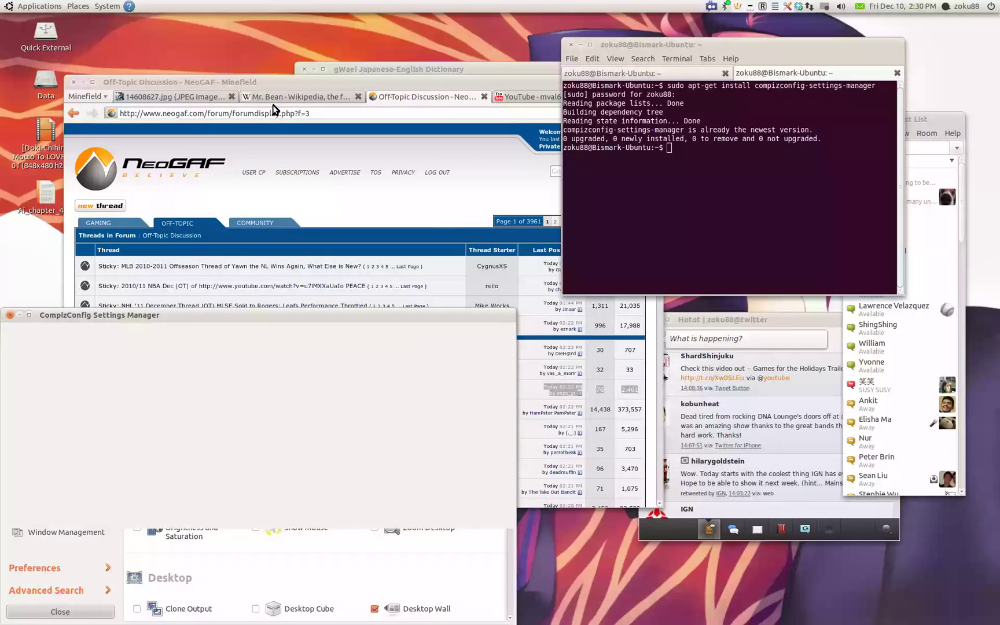
pyautogui.moveTo(272, 328); pyautogui.dragTo(594, 181)
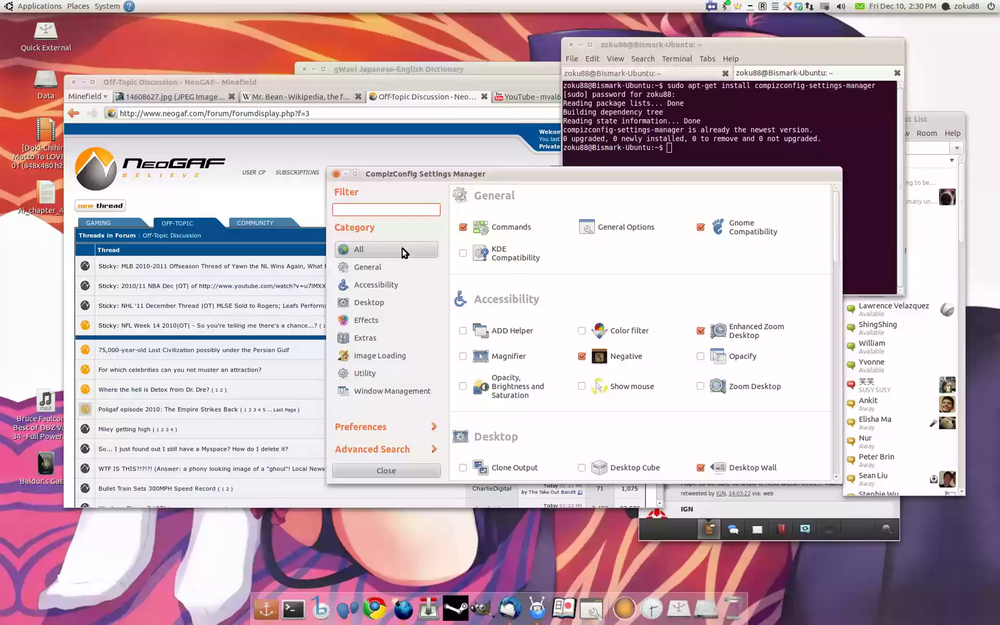
# Step: Filter plugins to 'scale' and choose Don't disable Scale to keep it enabled
pyautogui.click(390, 391)
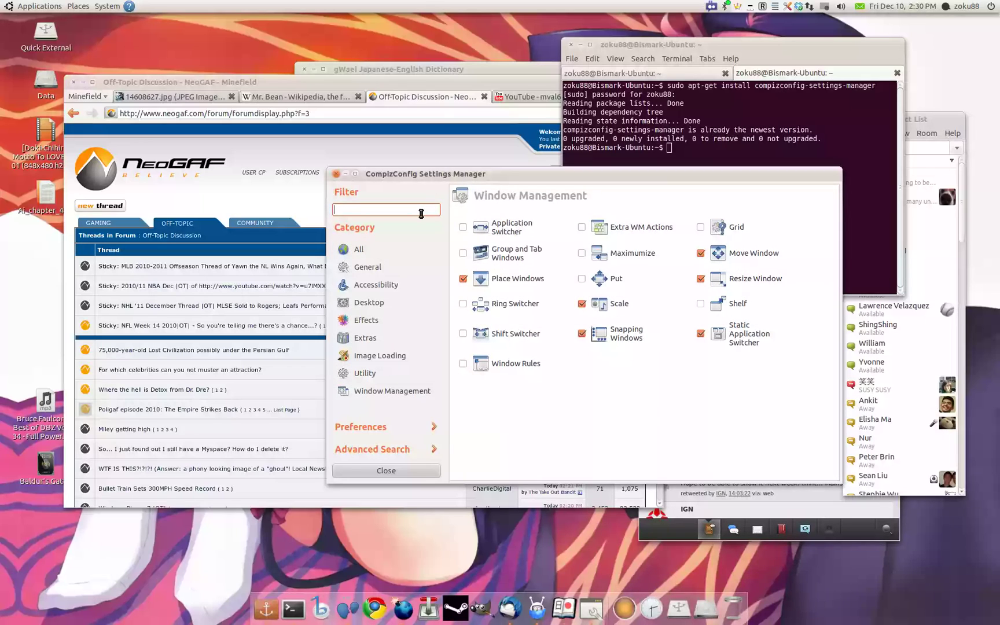
pyautogui.write('scale')
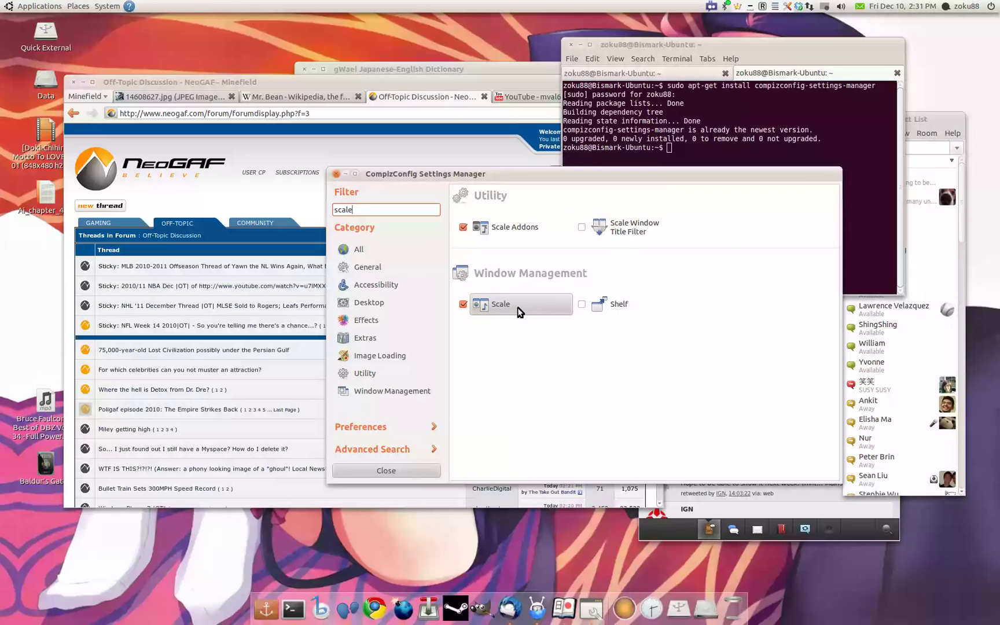
pyautogui.click(466, 305)
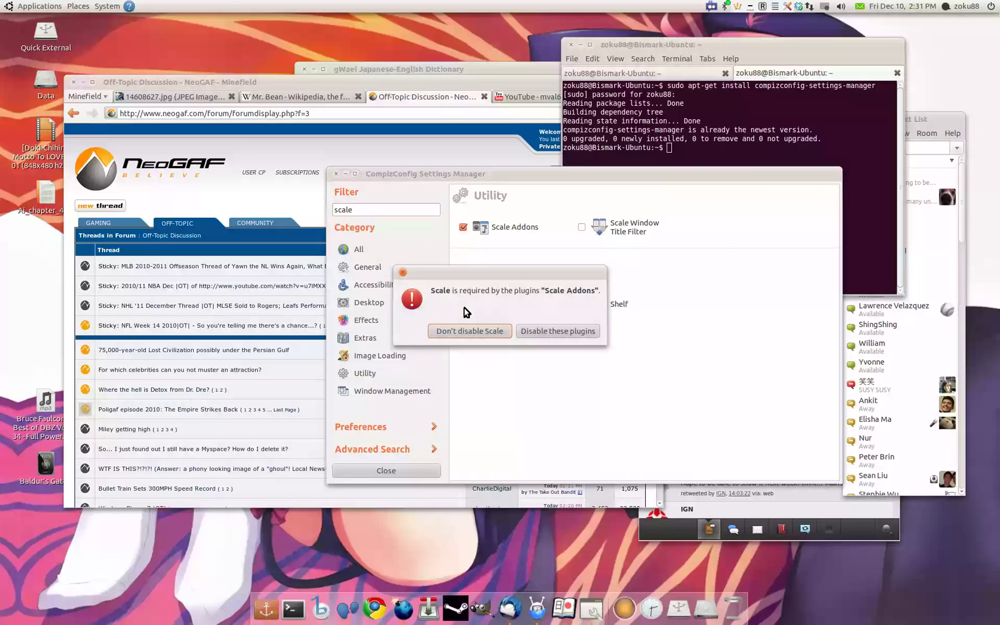
pyautogui.click(509, 337)
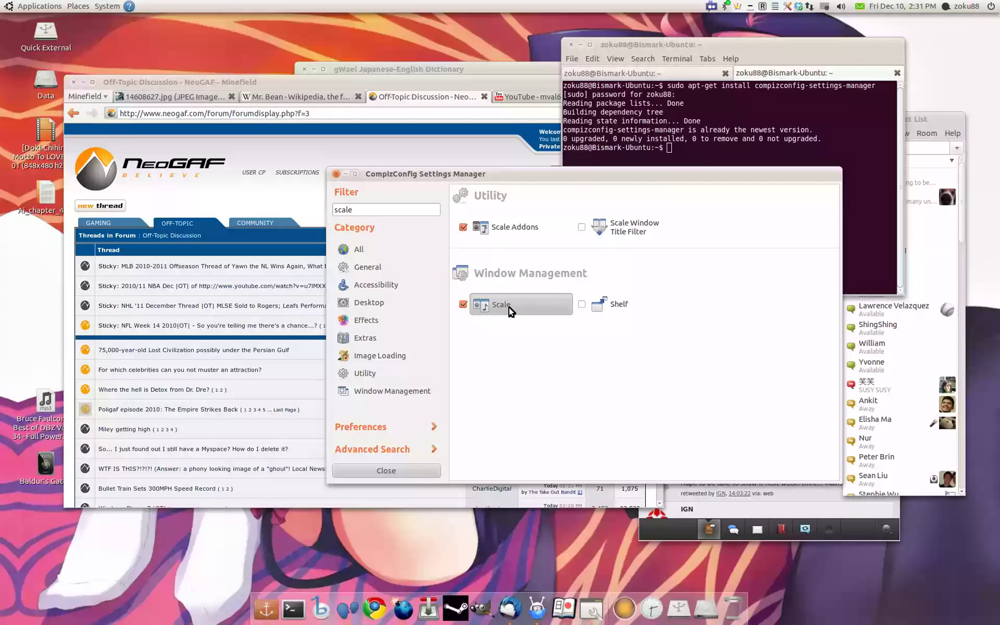
# Step: Open the Scale plugin's settings and move its window toward the upper left
pyautogui.click(508, 307)
pyautogui.moveTo(608, 177); pyautogui.dragTo(433, 62)
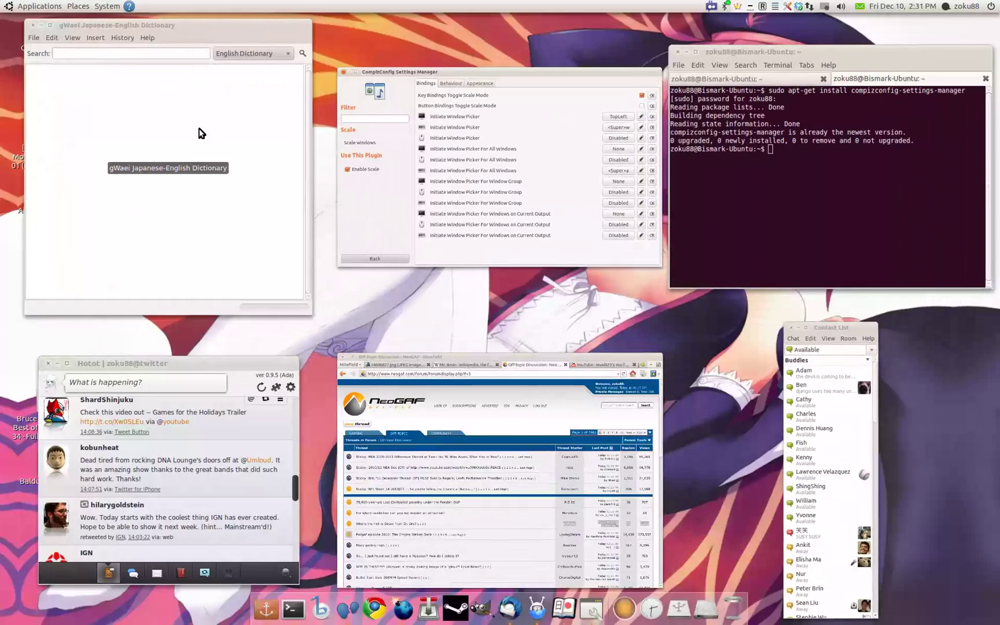
pyautogui.click(492, 149)
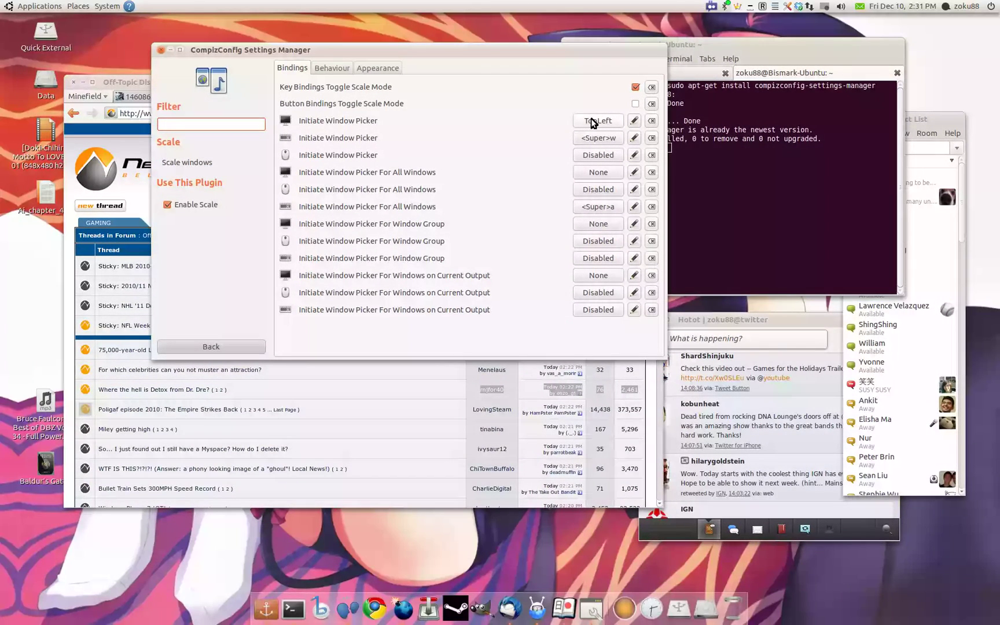
# Step: Bind Initiate Window Picker to the TopLeft screen corner, then close the settings manager
pyautogui.click(594, 122)
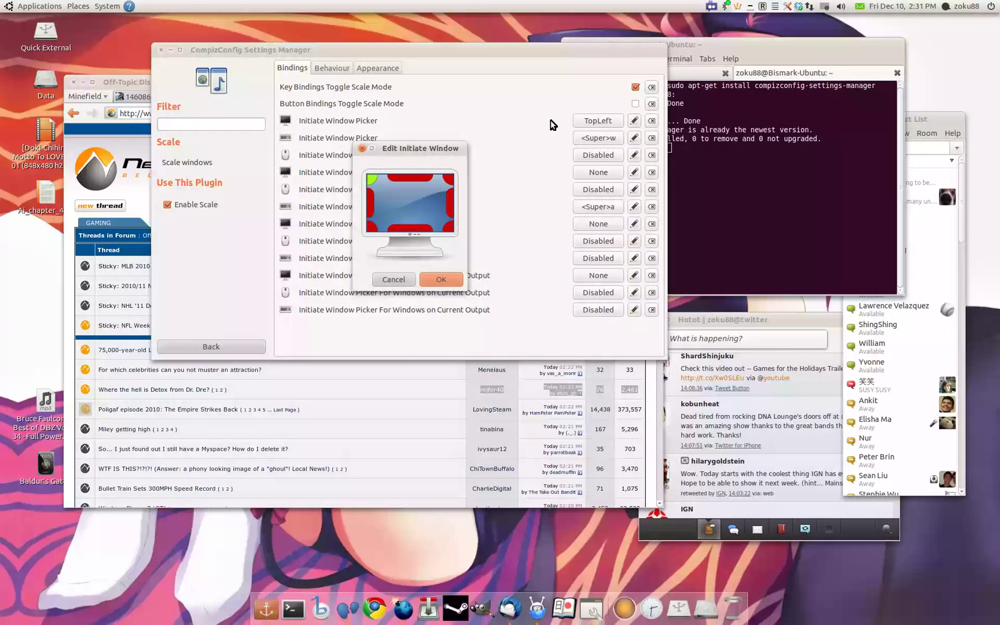
pyautogui.click(371, 179)
pyautogui.click(426, 275)
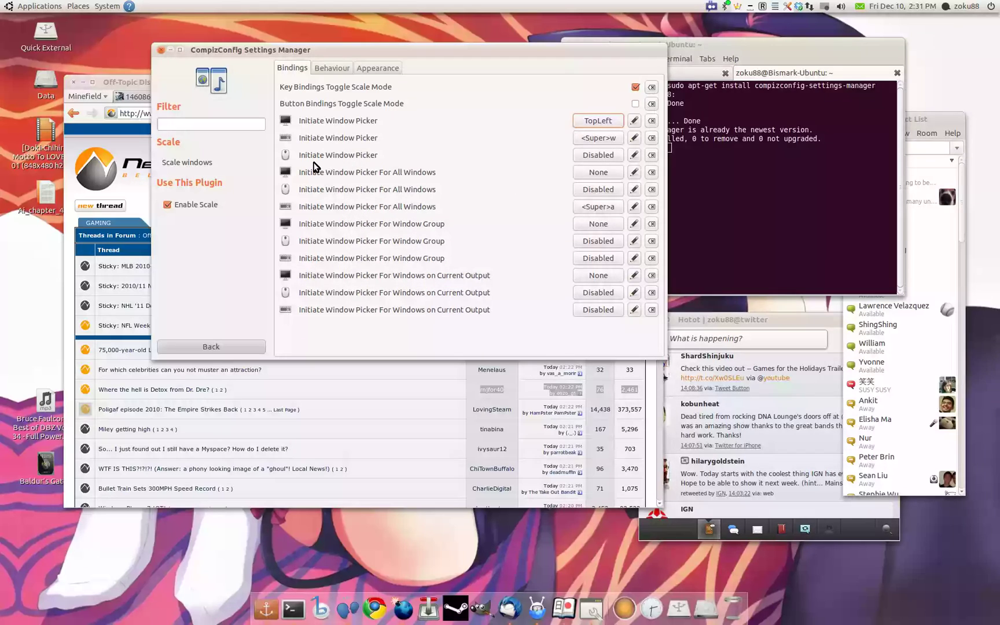
pyautogui.click(161, 49)
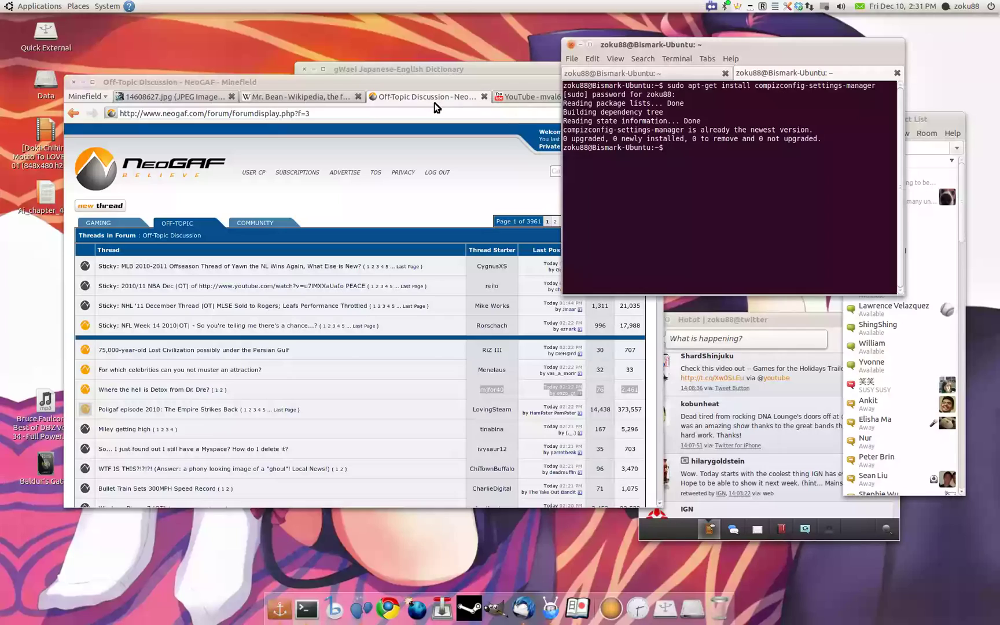
# Step: Test the Super+W overview twice, then show the terminal's screen-recording tab
pyautogui.press('super+w')
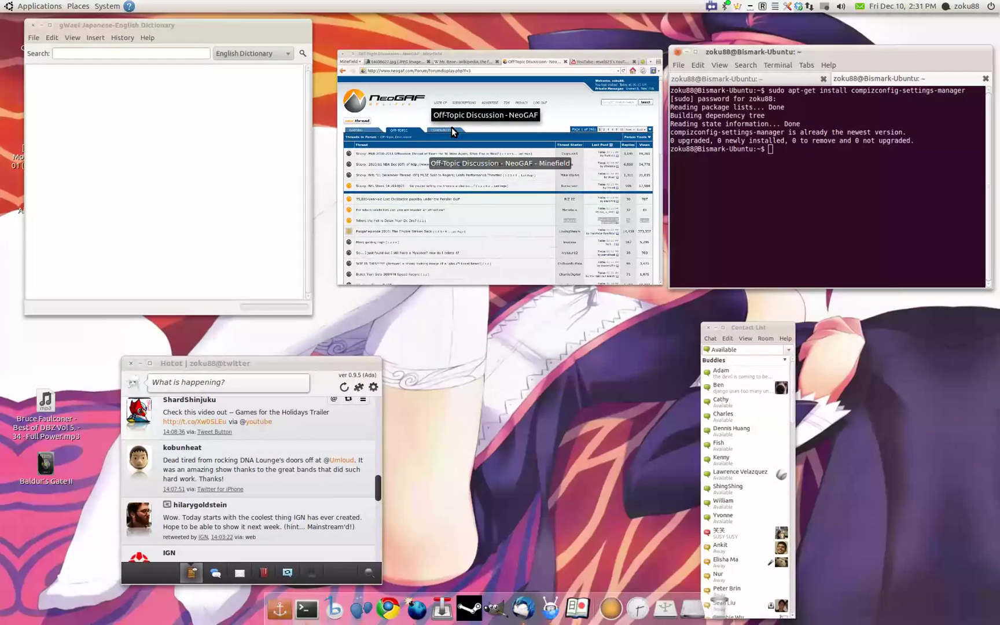
pyautogui.click(548, 180)
pyautogui.press('super+w')
pyautogui.press('Escape')
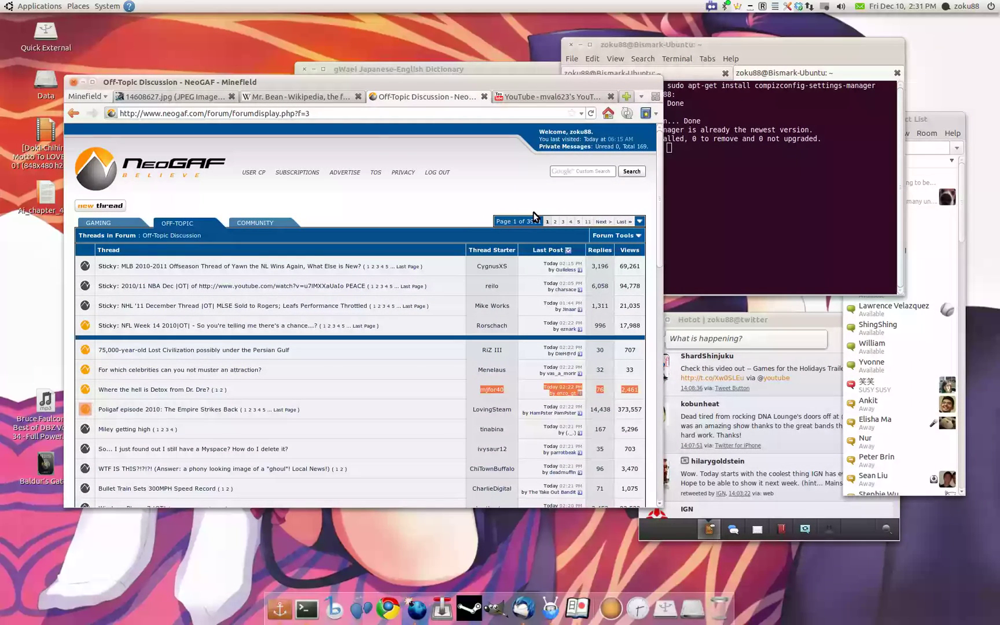
pyautogui.click(748, 177)
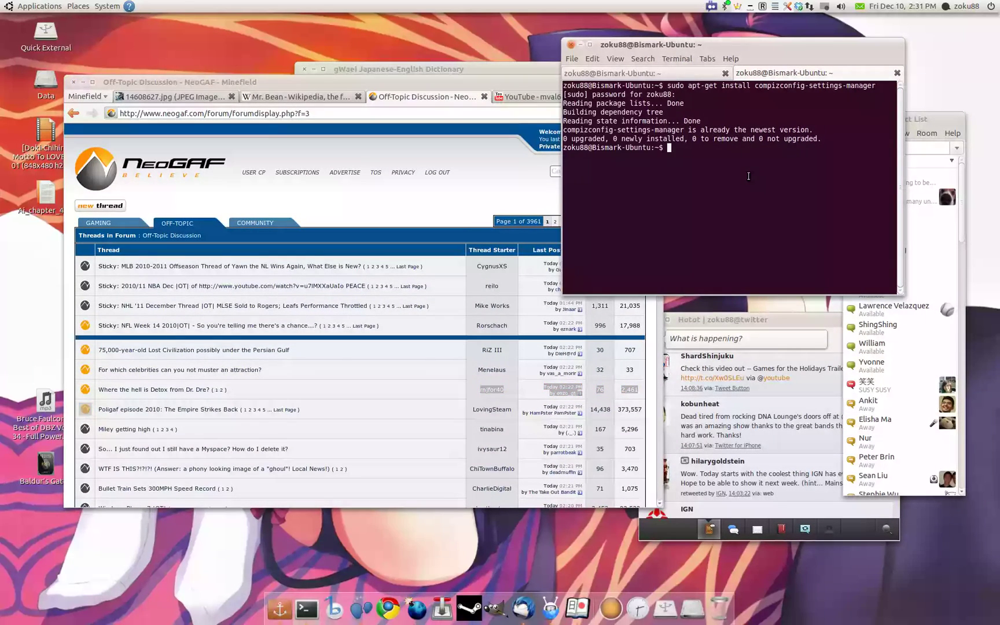
pyautogui.hotkey('ctrl', 'pagedown')
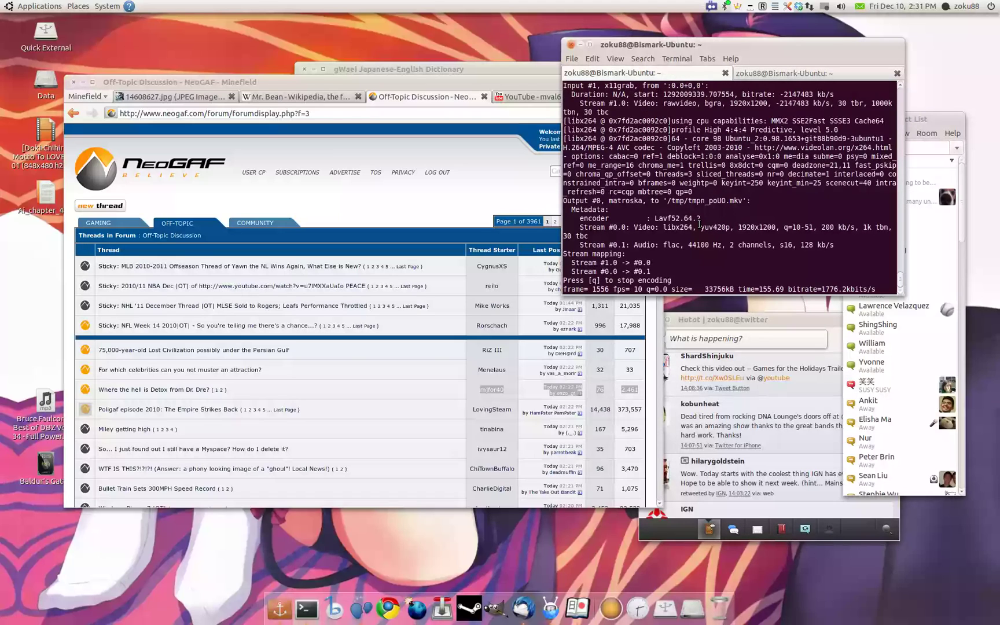